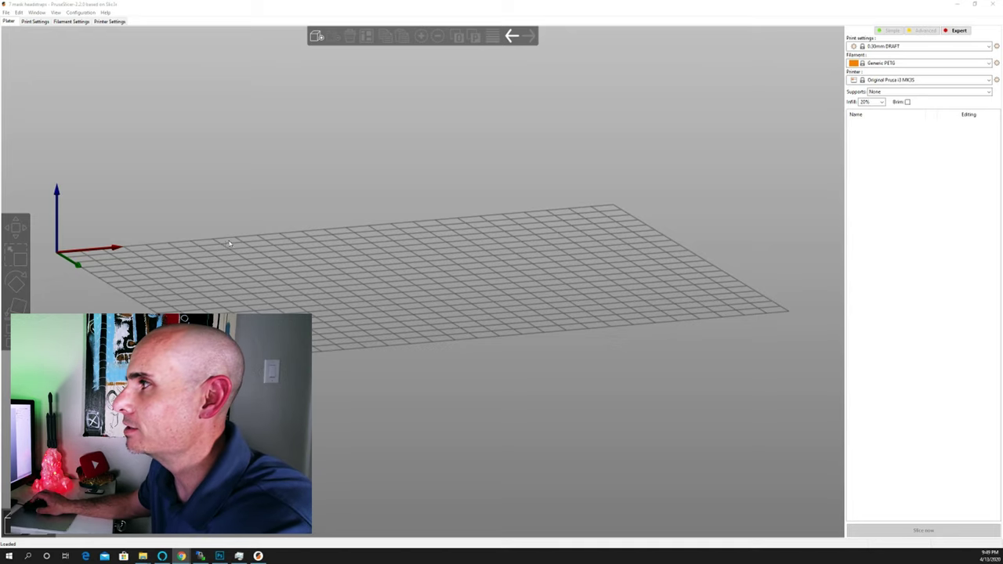
Import the Mask-Solid.stl model from the Downloads folder onto the print bed.
{"action": "left_click", "coordinate": [6, 13]}
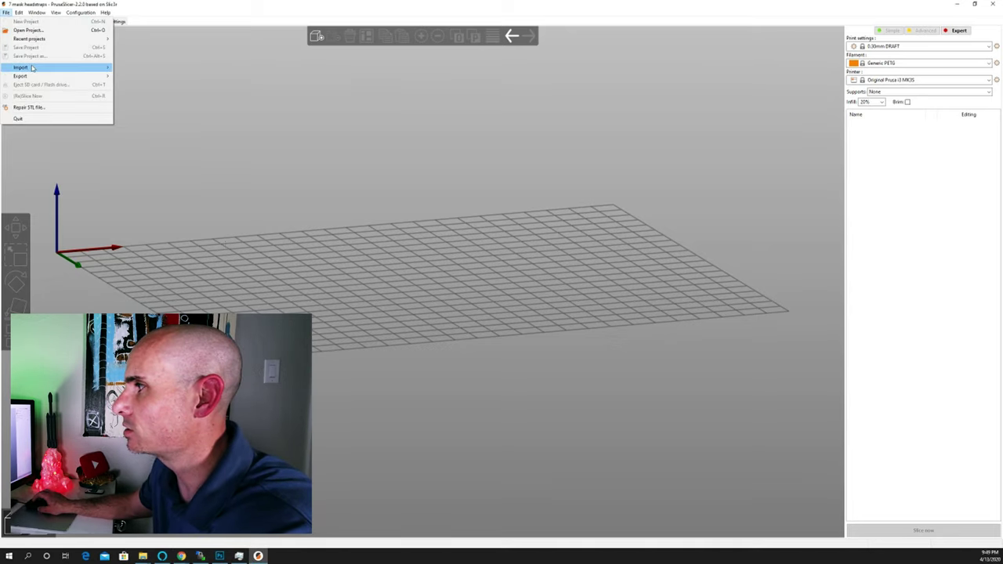
{"action": "mouse_move", "coordinate": [32, 69]}
{"action": "left_click", "coordinate": [184, 67]}
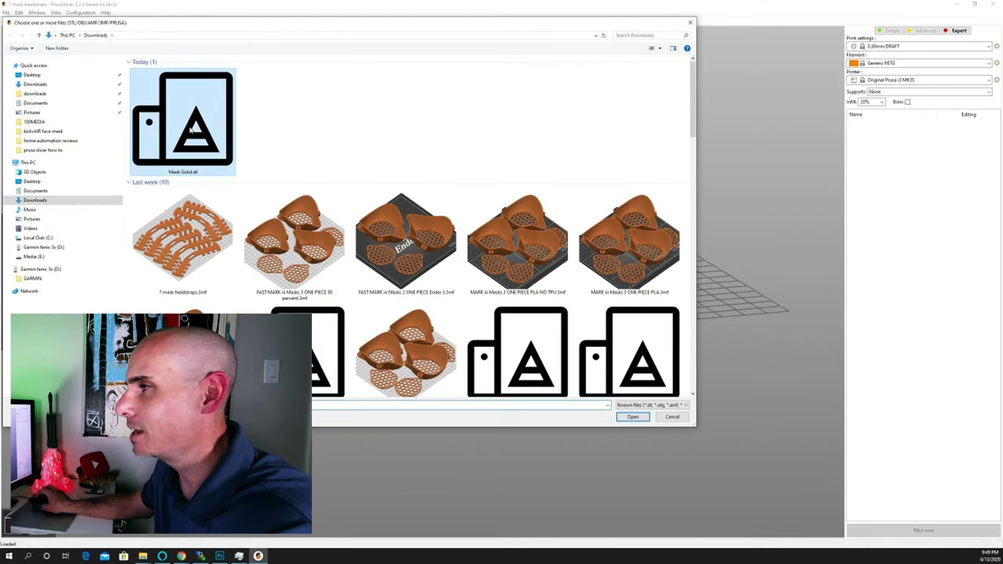
{"action": "left_click", "coordinate": [632, 417]}
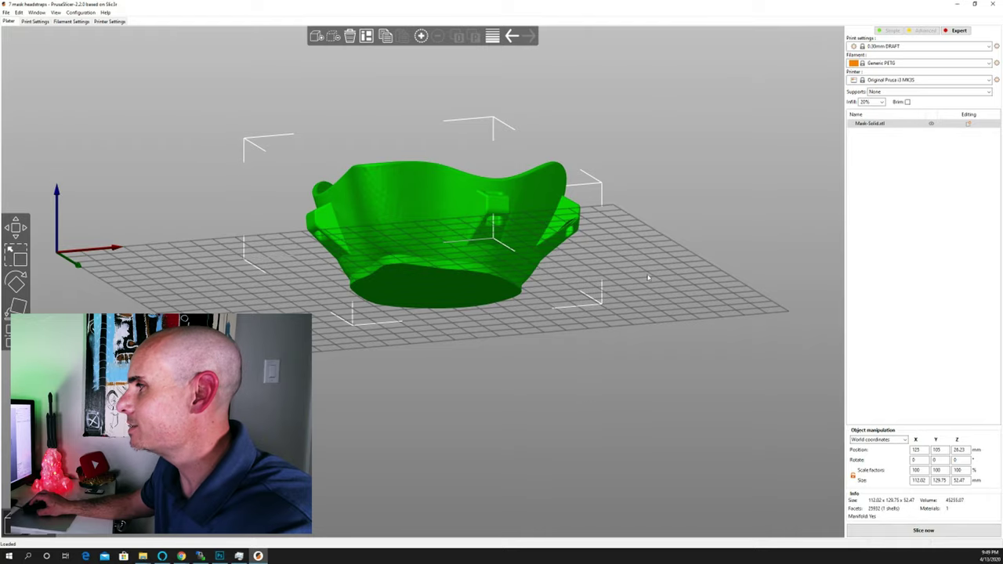
Add a height range modifier to the mask covering 0 to 2 mm.
{"action": "left_click_drag", "start_coordinate": [648, 276], "coordinate": [401, 204]}
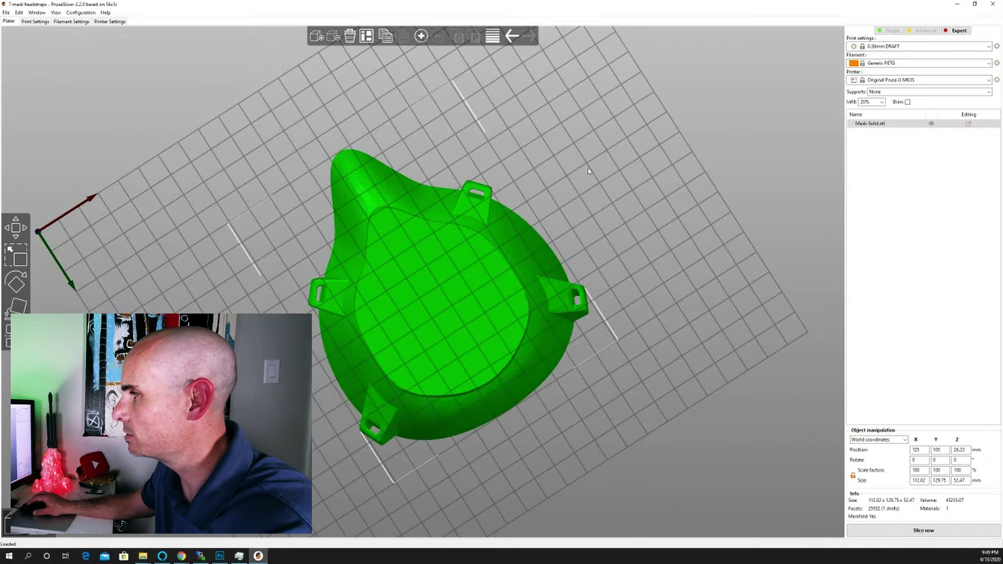
{"action": "left_click_drag", "start_coordinate": [589, 171], "coordinate": [610, 171]}
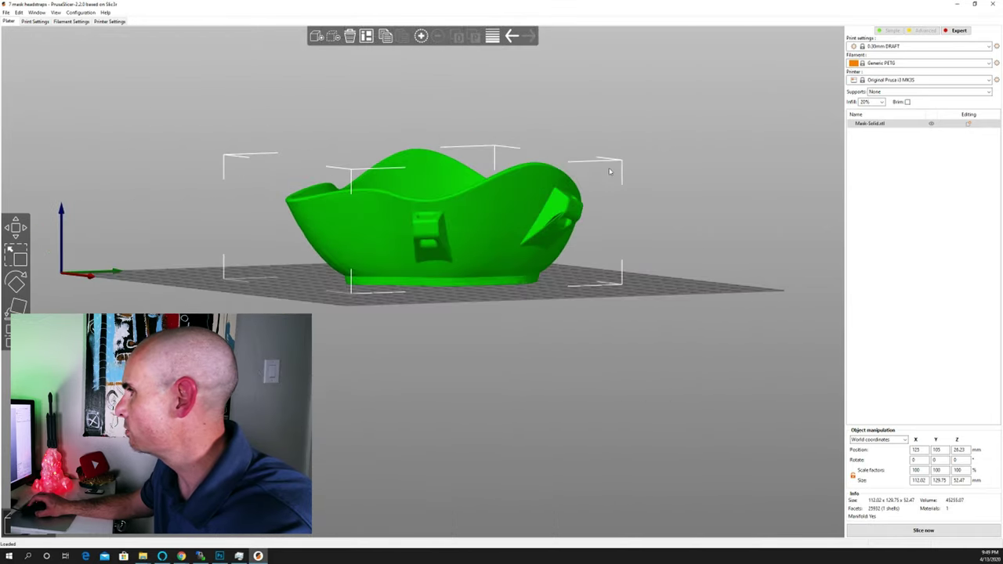
{"action": "right_click", "coordinate": [458, 279]}
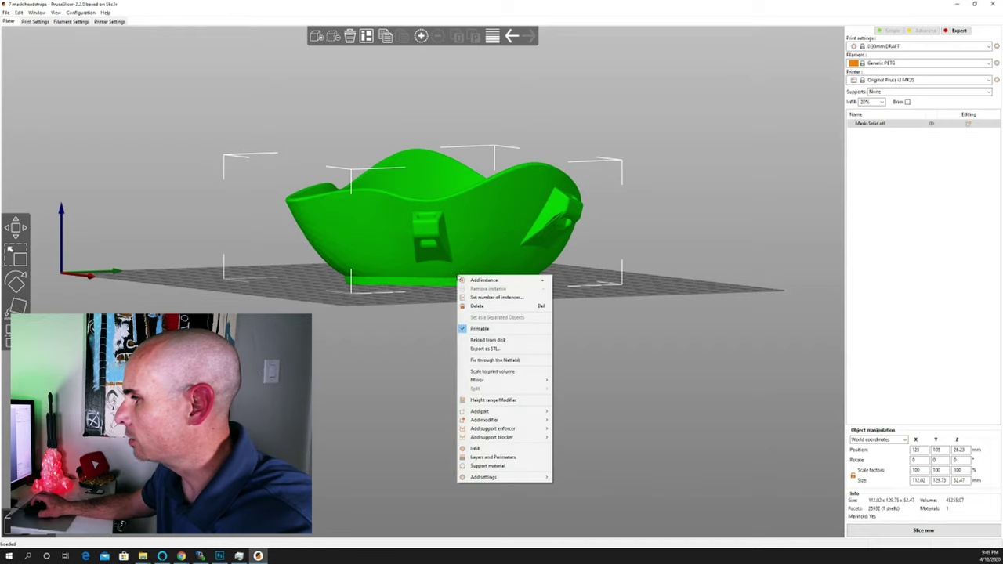
{"action": "left_click", "coordinate": [499, 402]}
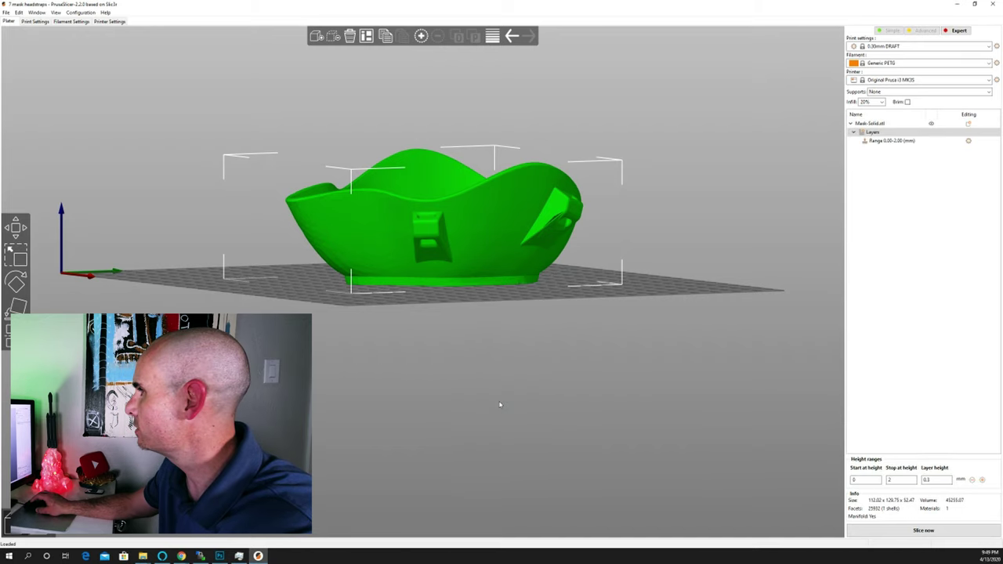
{"action": "left_click", "coordinate": [889, 141]}
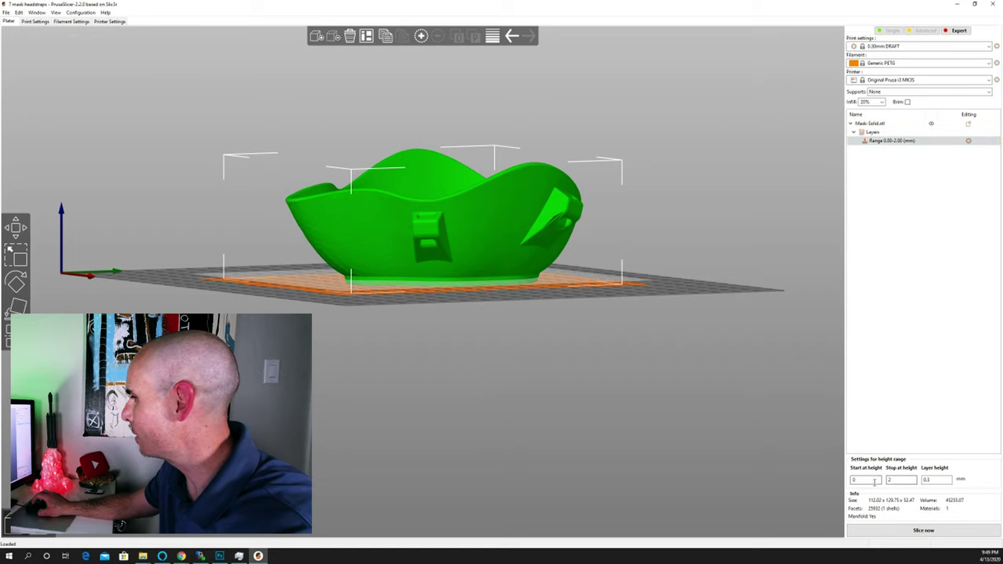
{"action": "double_click", "coordinate": [903, 479]}
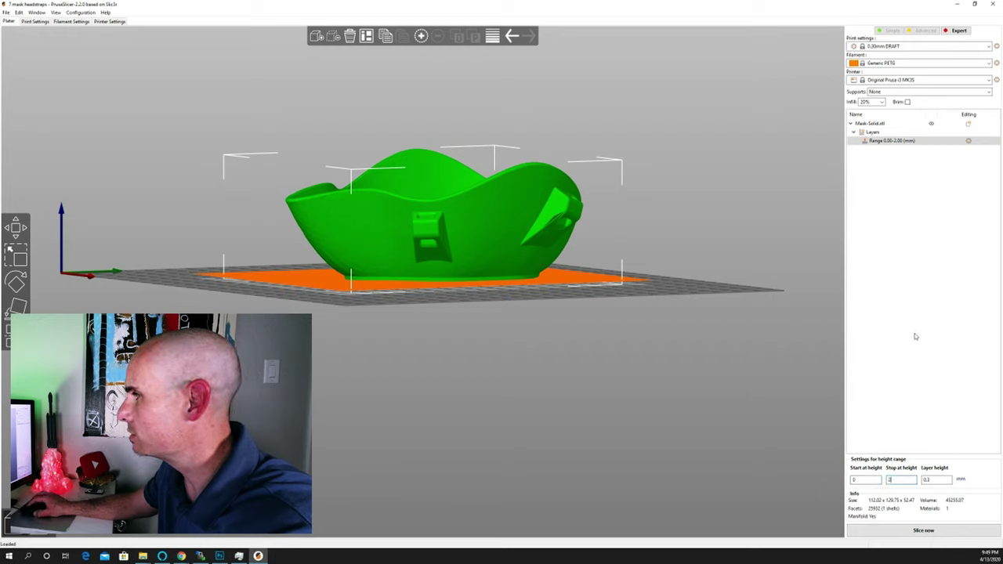
Add Infill and Layers and Perimeters overrides to the 0–2 mm range, with 0 bottom and 0 top solid layers.
{"action": "left_click_drag", "start_coordinate": [588, 308], "coordinate": [519, 301]}
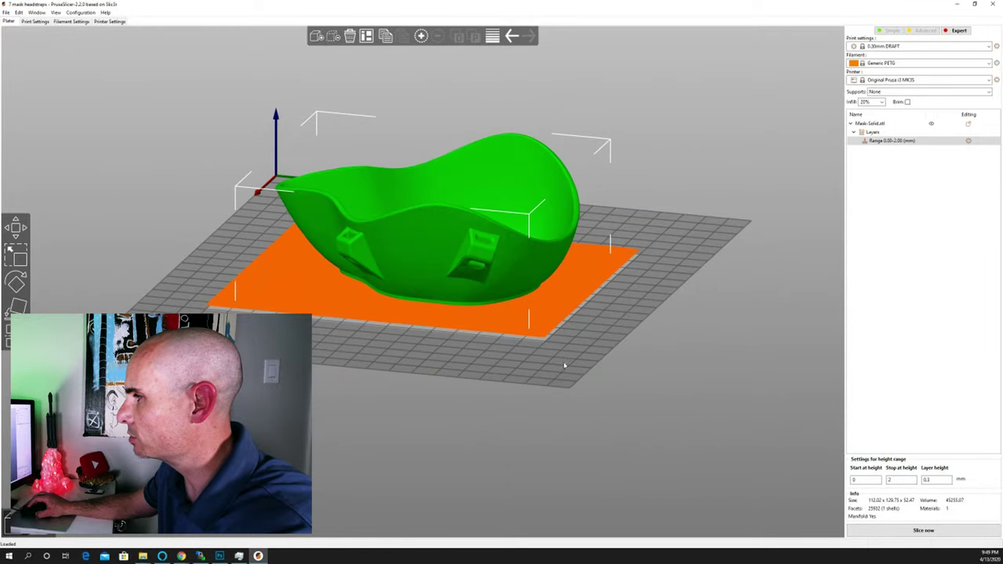
{"action": "mouse_move", "coordinate": [564, 365]}
{"action": "left_mouse_down"}
{"action": "mouse_move", "coordinate": [567, 404]}
{"action": "mouse_move", "coordinate": [558, 345]}
{"action": "mouse_move", "coordinate": [559, 359]}
{"action": "left_mouse_up"}
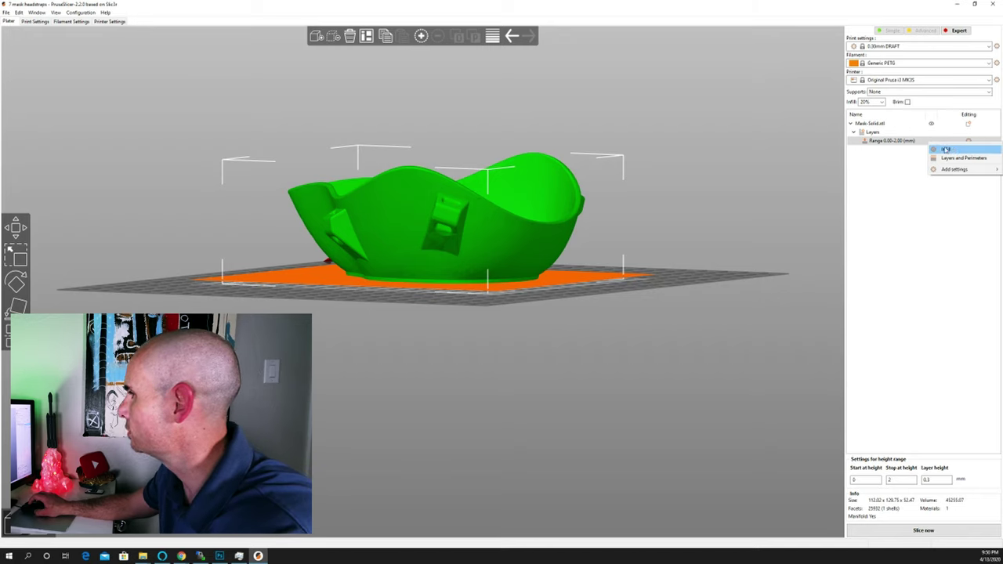
{"action": "left_click", "coordinate": [947, 150]}
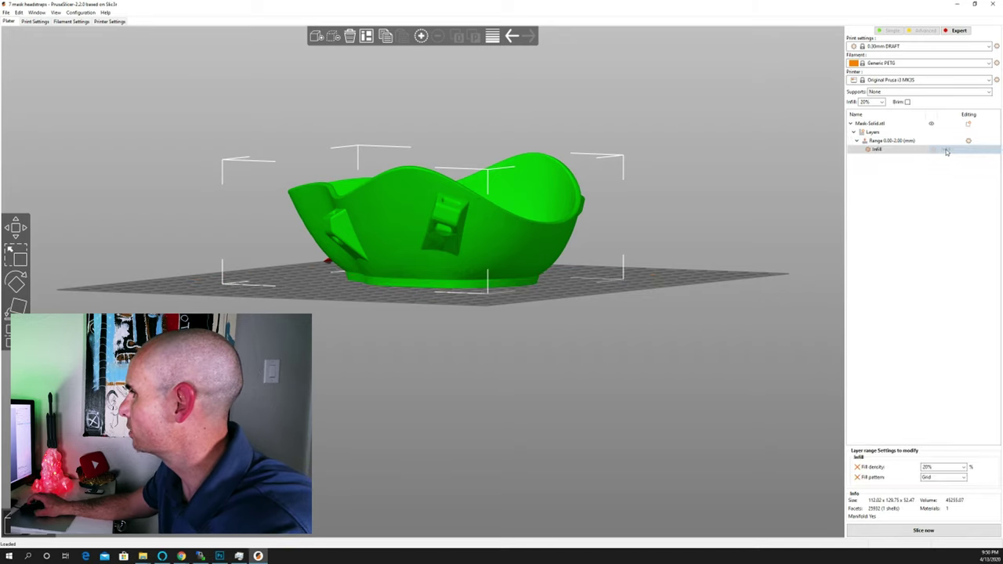
{"action": "left_click", "coordinate": [899, 142]}
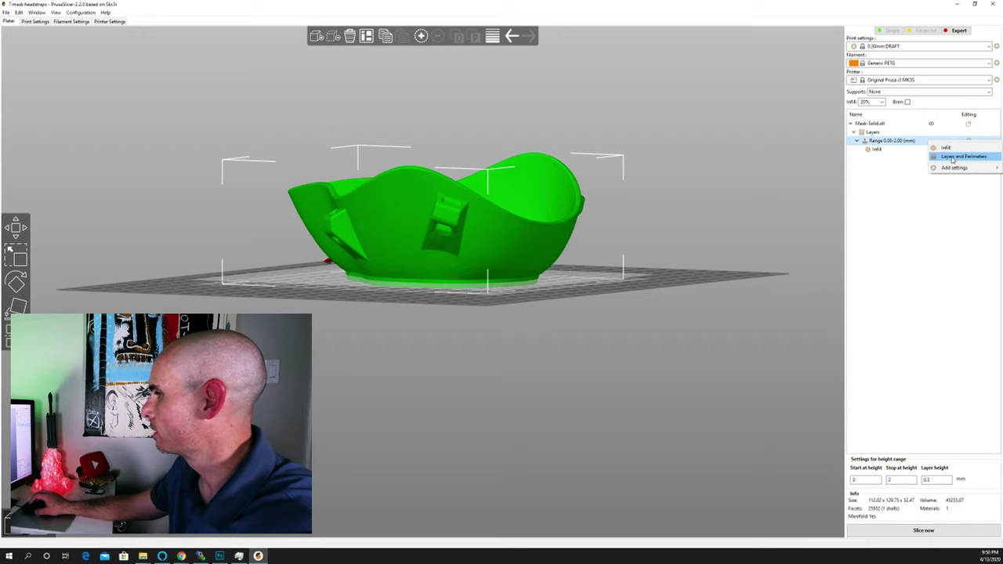
{"action": "left_click", "coordinate": [953, 157]}
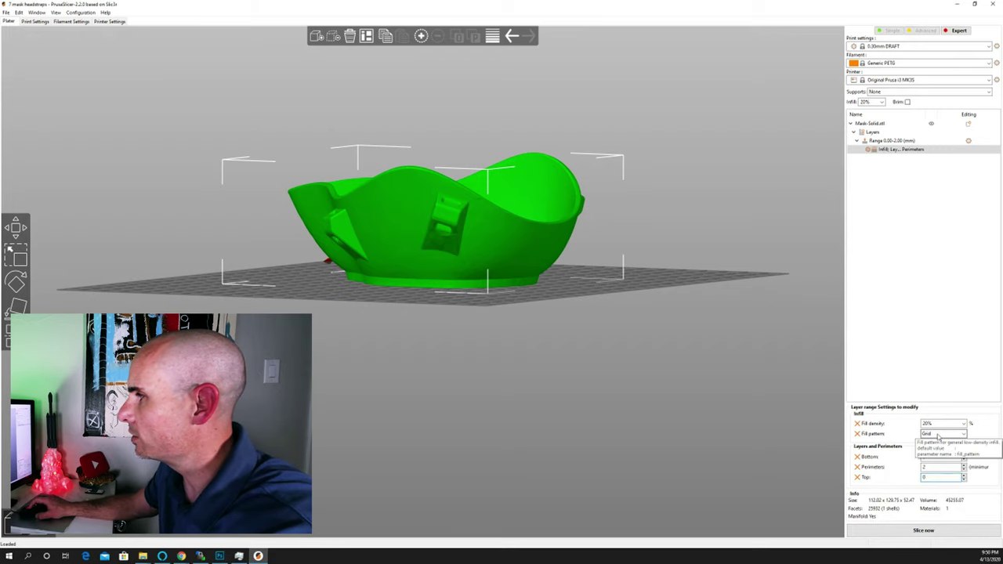
Slice the mask and inspect the exposed infill in its base from below and above.
{"action": "left_click_drag", "start_coordinate": [627, 397], "coordinate": [458, 211]}
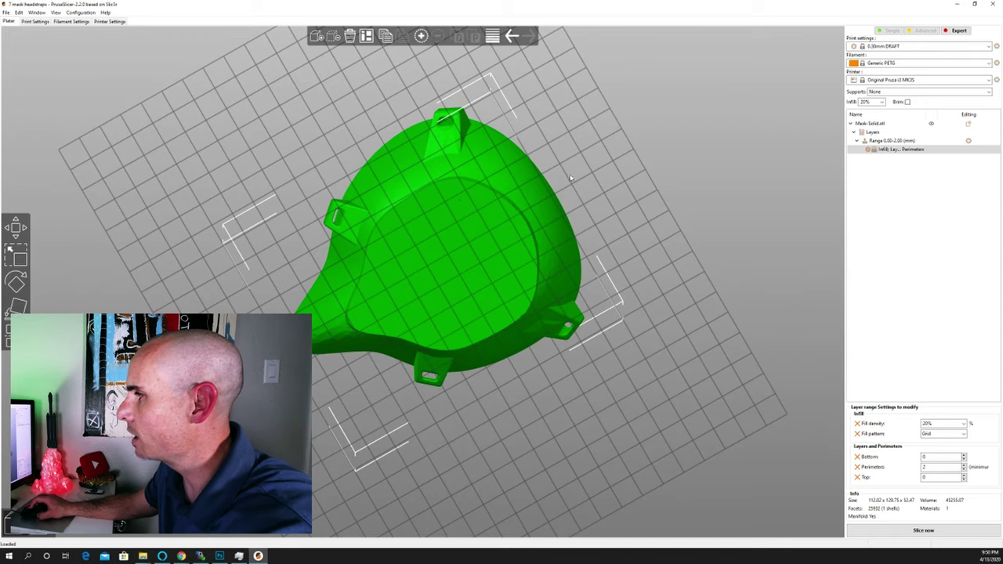
{"action": "left_click_drag", "start_coordinate": [597, 157], "coordinate": [421, 309]}
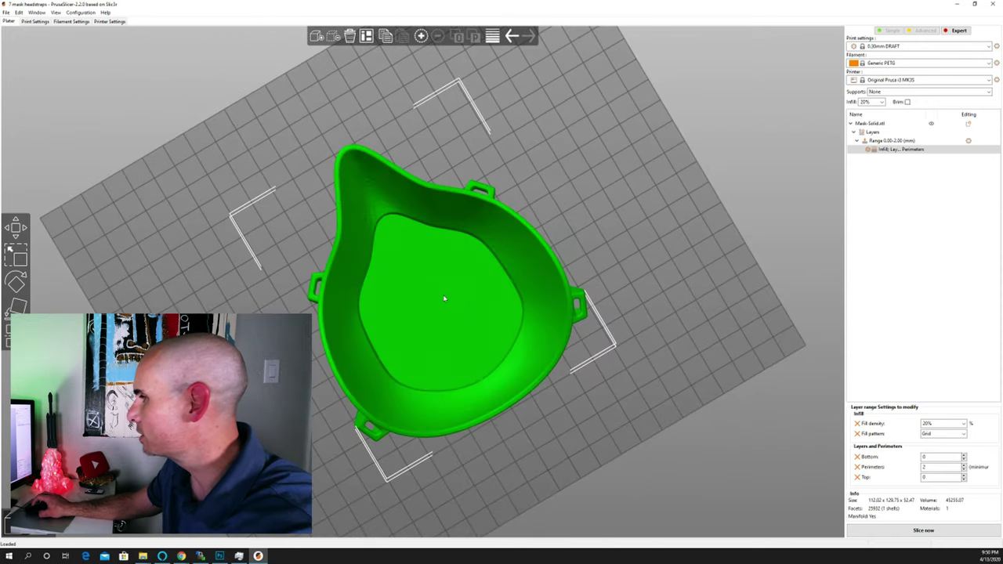
{"action": "left_click_drag", "start_coordinate": [672, 326], "coordinate": [664, 335]}
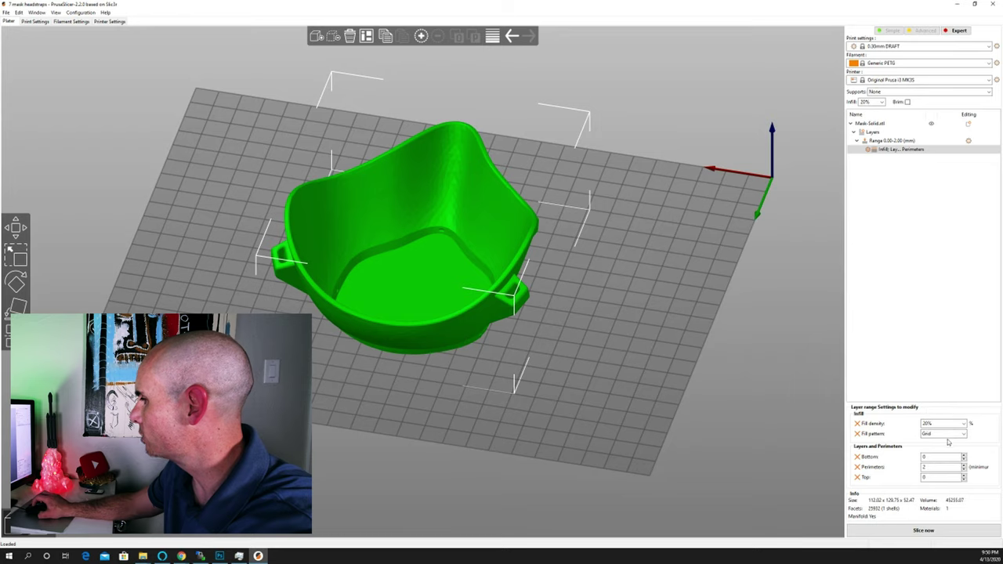
{"action": "left_click", "coordinate": [921, 532]}
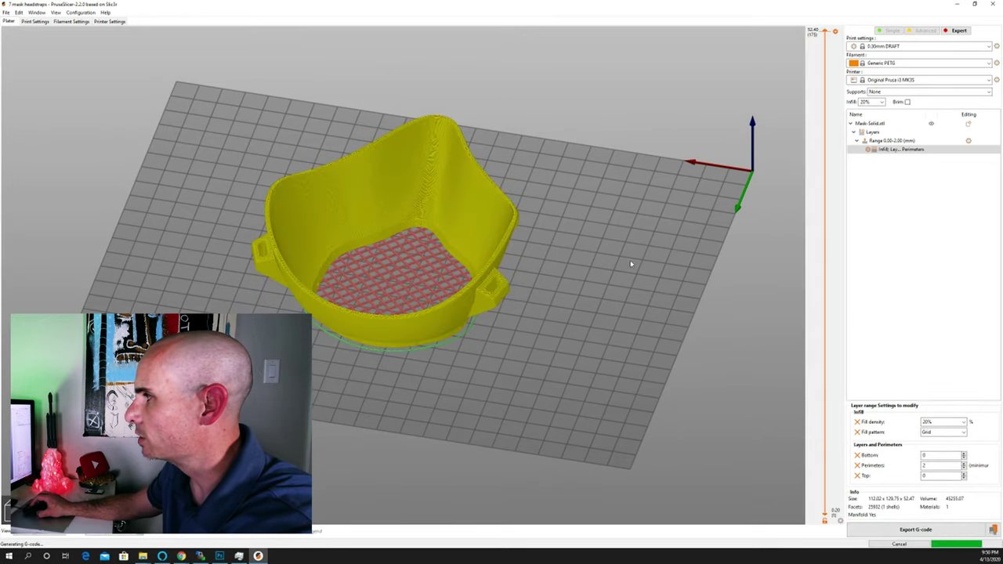
{"action": "left_click_drag", "start_coordinate": [535, 333], "coordinate": [416, 243]}
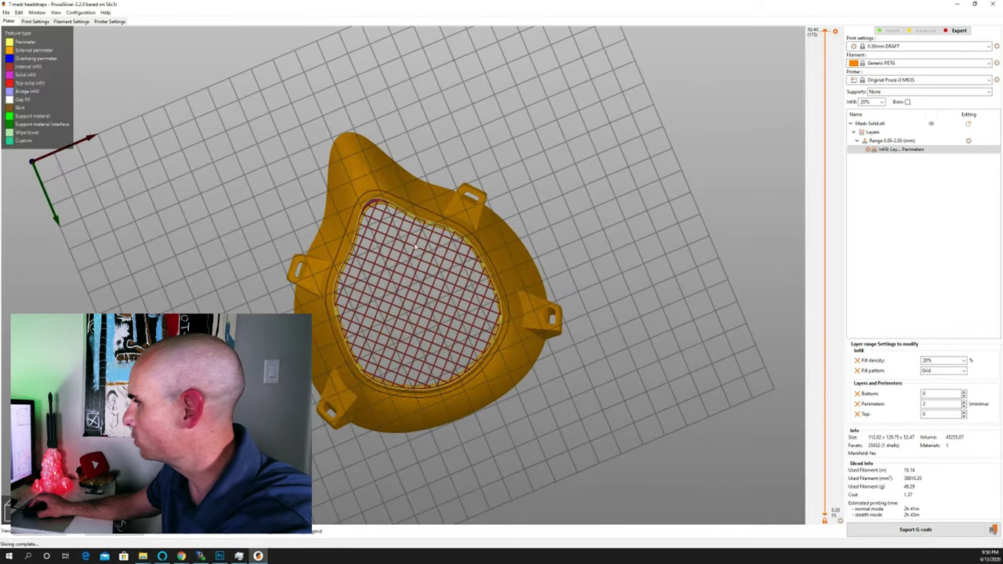
{"action": "left_click_drag", "start_coordinate": [444, 290], "coordinate": [518, 230]}
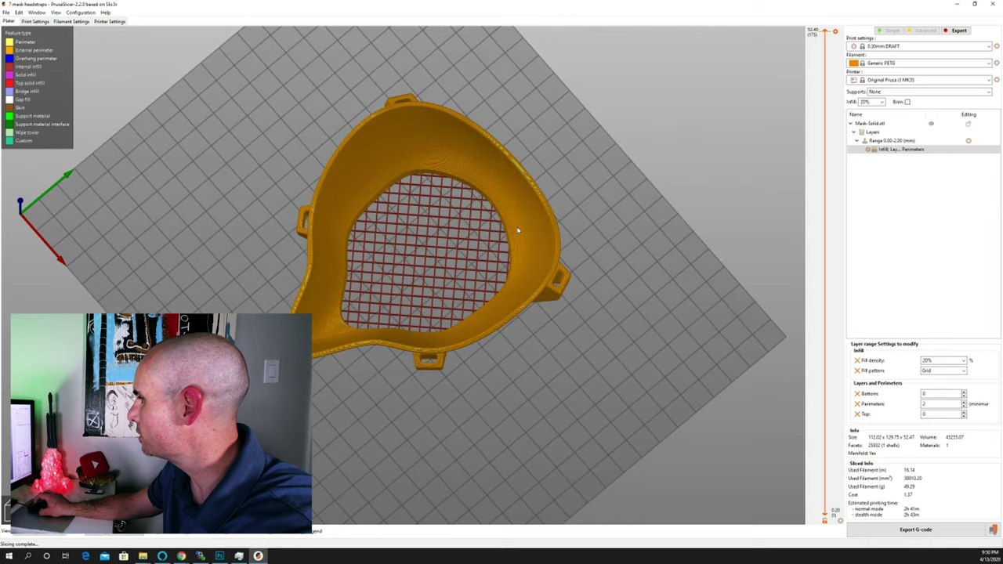
Try a 10% fill density with the Triangles fill pattern for the height range and check the sliced preview.
{"action": "left_click", "coordinate": [963, 362]}
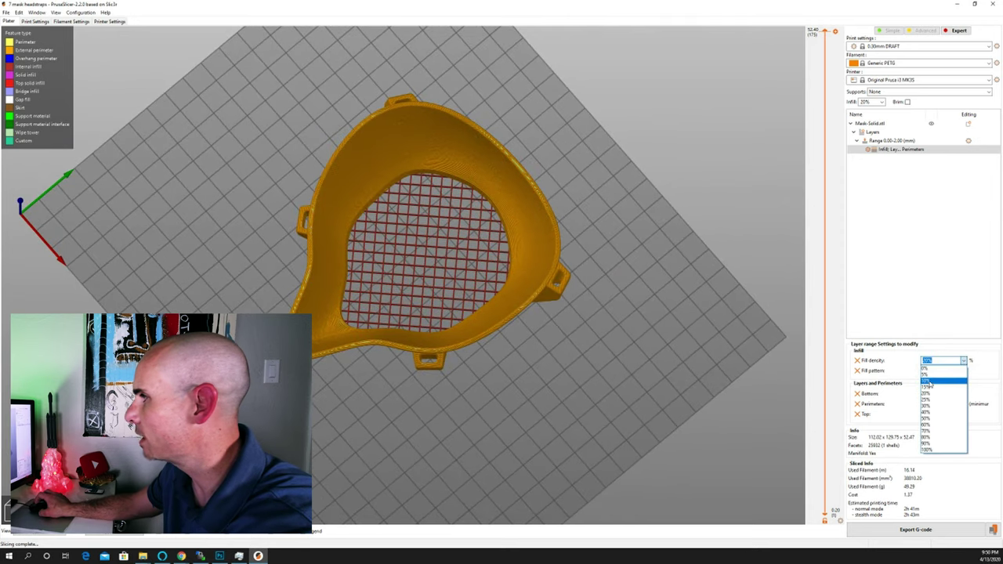
{"action": "left_click", "coordinate": [930, 382]}
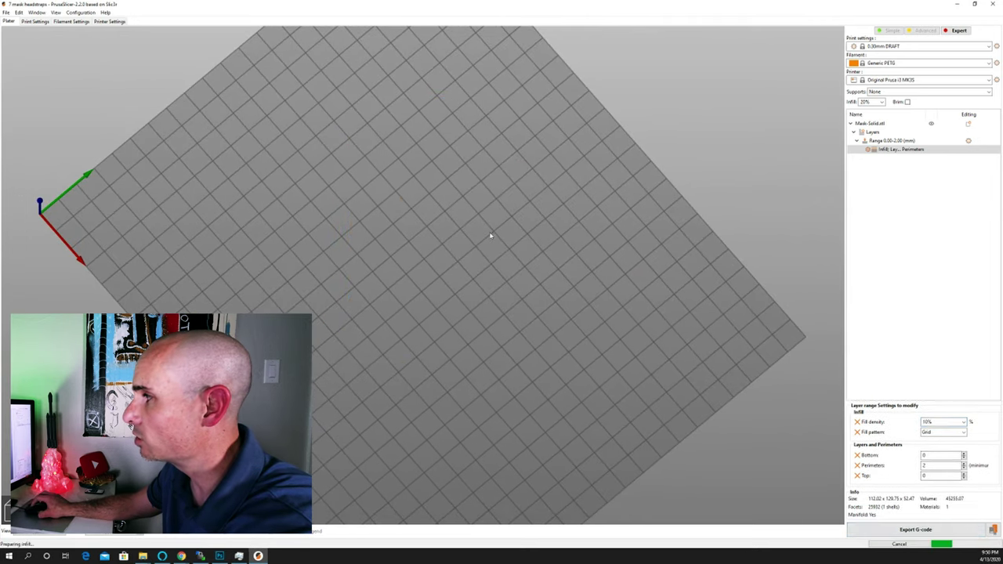
{"action": "left_click_drag", "start_coordinate": [494, 235], "coordinate": [676, 309]}
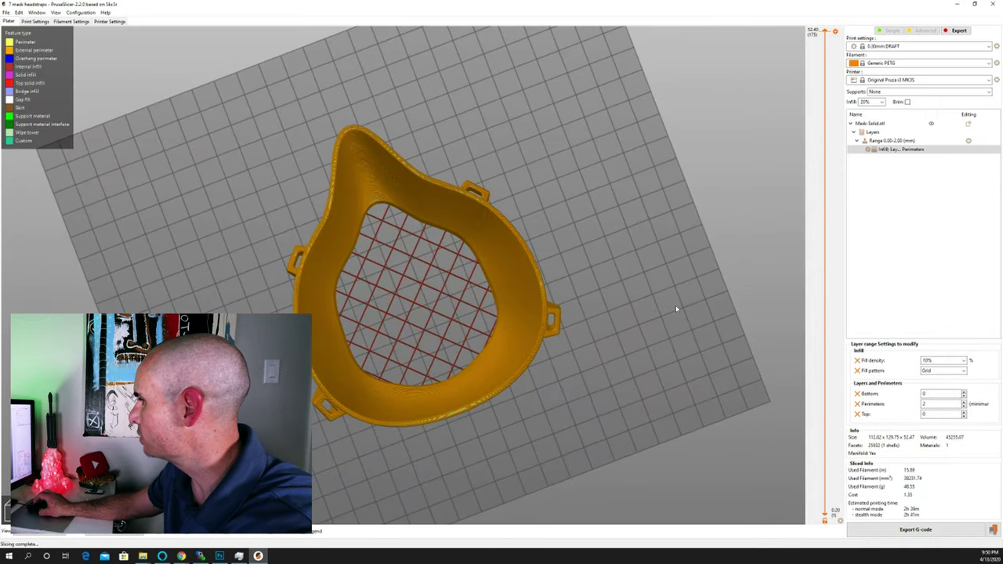
{"action": "left_click", "coordinate": [964, 374]}
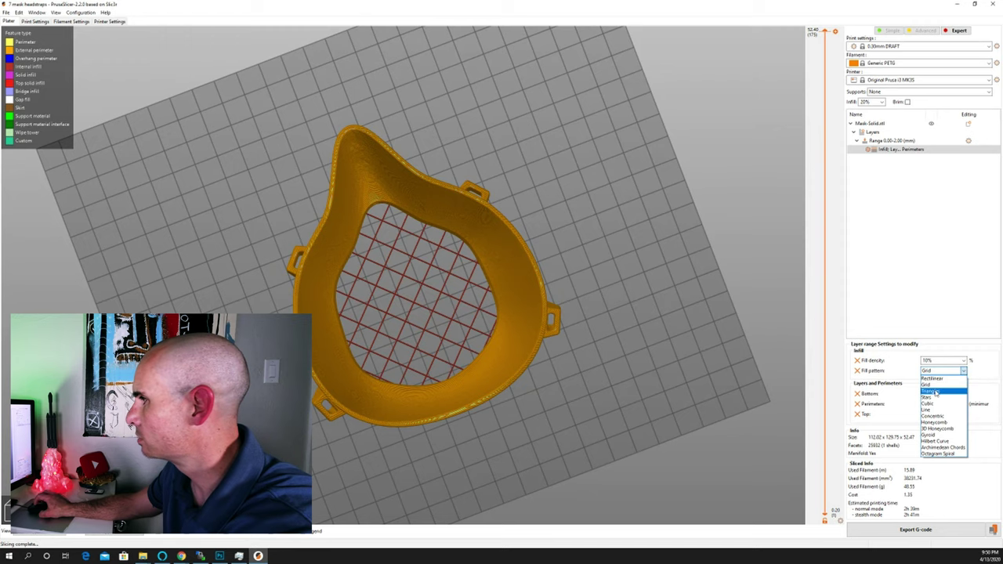
{"action": "left_click", "coordinate": [941, 394]}
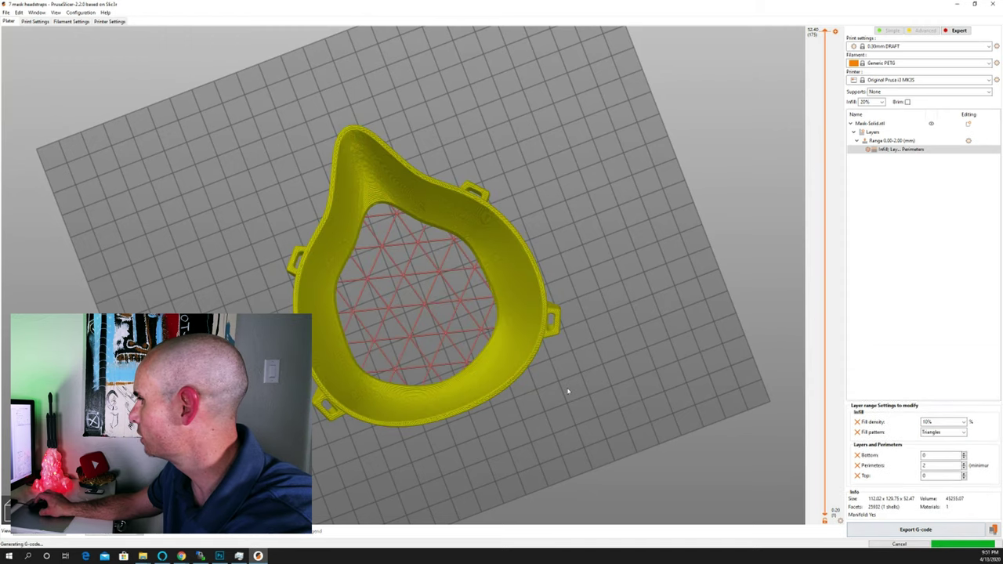
{"action": "left_click_drag", "start_coordinate": [567, 392], "coordinate": [595, 369]}
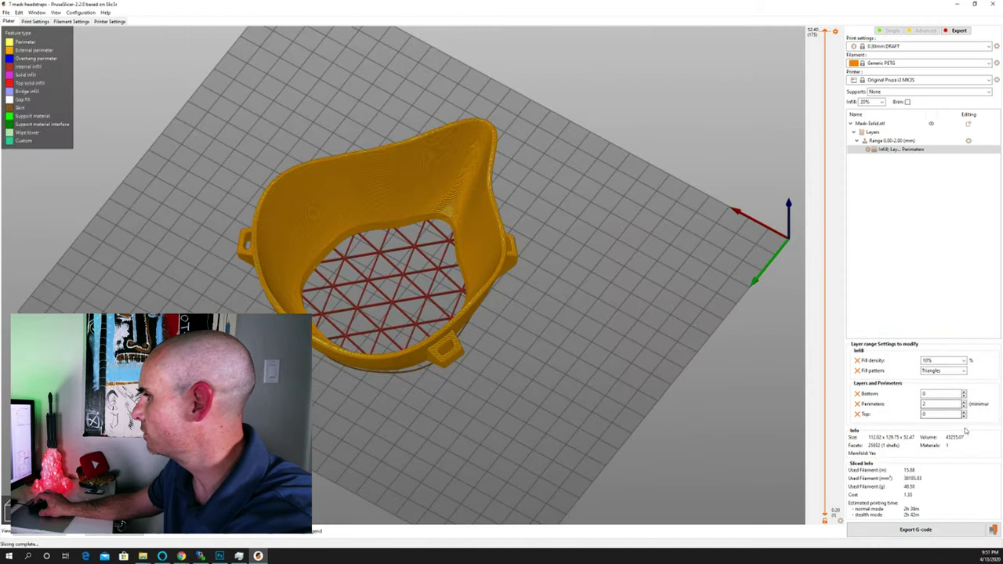
Set the height range's fill density to 50% and check the mesh from both sides of the mask.
{"action": "left_click", "coordinate": [964, 362]}
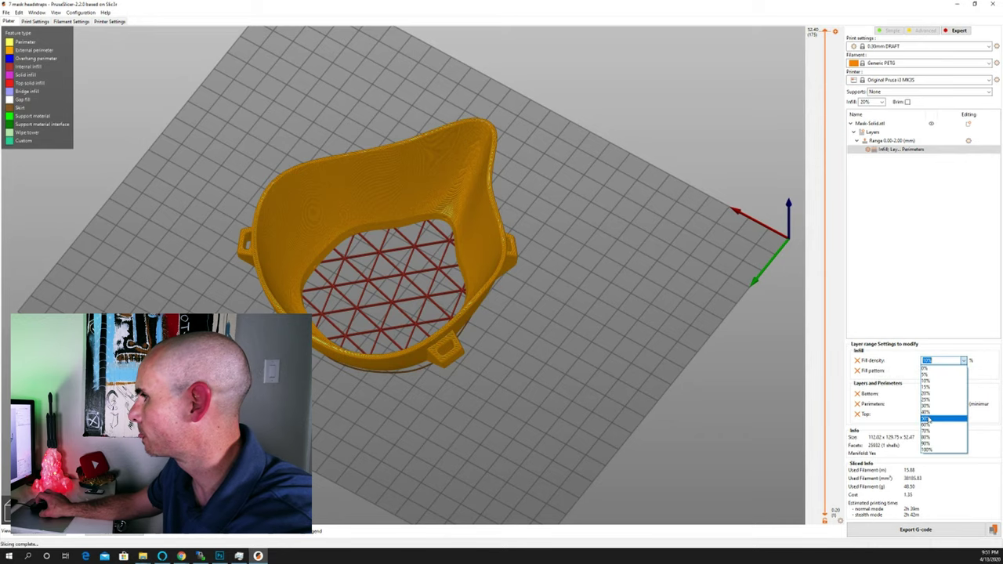
{"action": "left_click", "coordinate": [929, 421]}
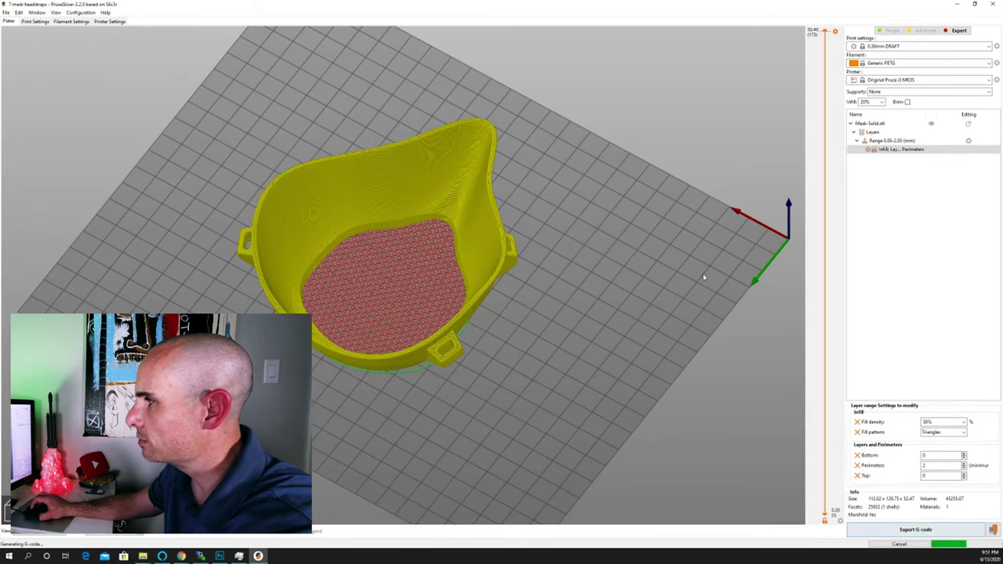
{"action": "left_click_drag", "start_coordinate": [608, 345], "coordinate": [448, 313]}
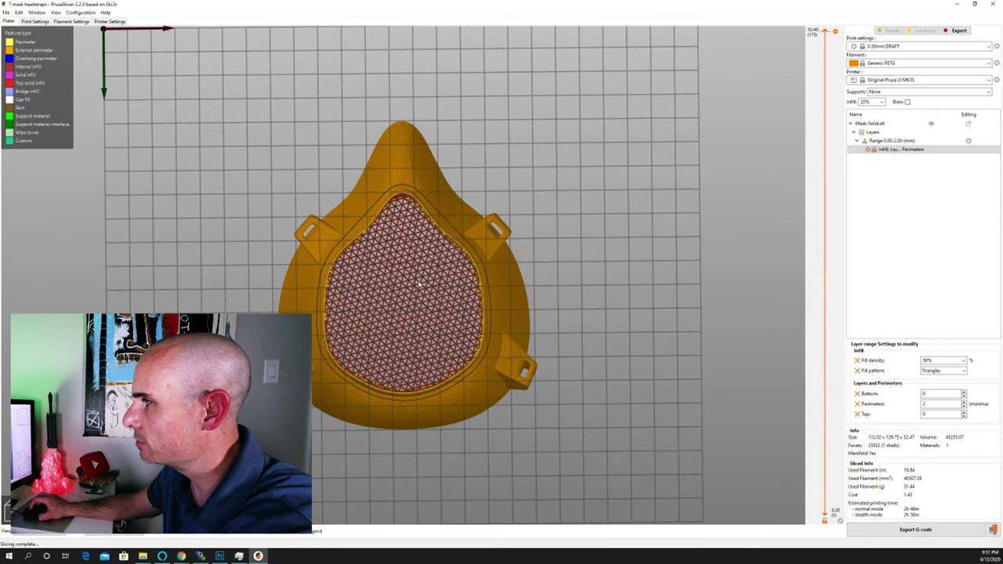
{"action": "left_click_drag", "start_coordinate": [517, 142], "coordinate": [512, 235]}
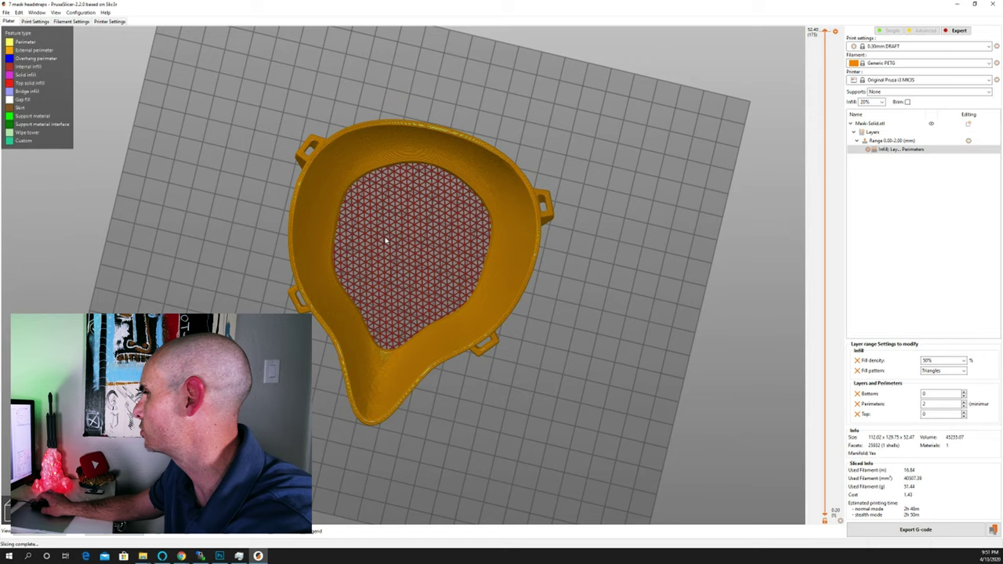
Try the Cubic fill pattern for the height range and check the sliced preview.
{"action": "left_click", "coordinate": [966, 372]}
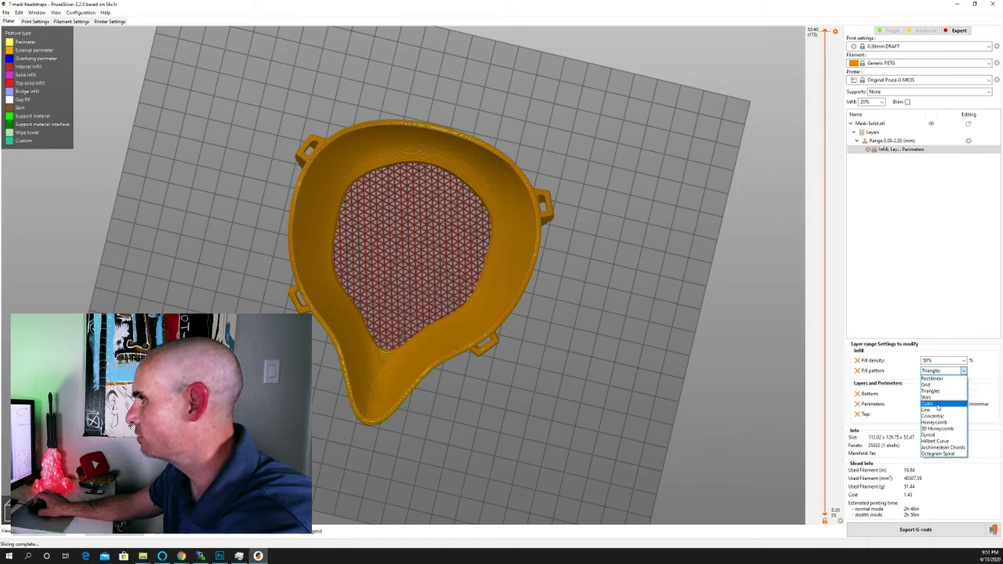
{"action": "left_click", "coordinate": [938, 405]}
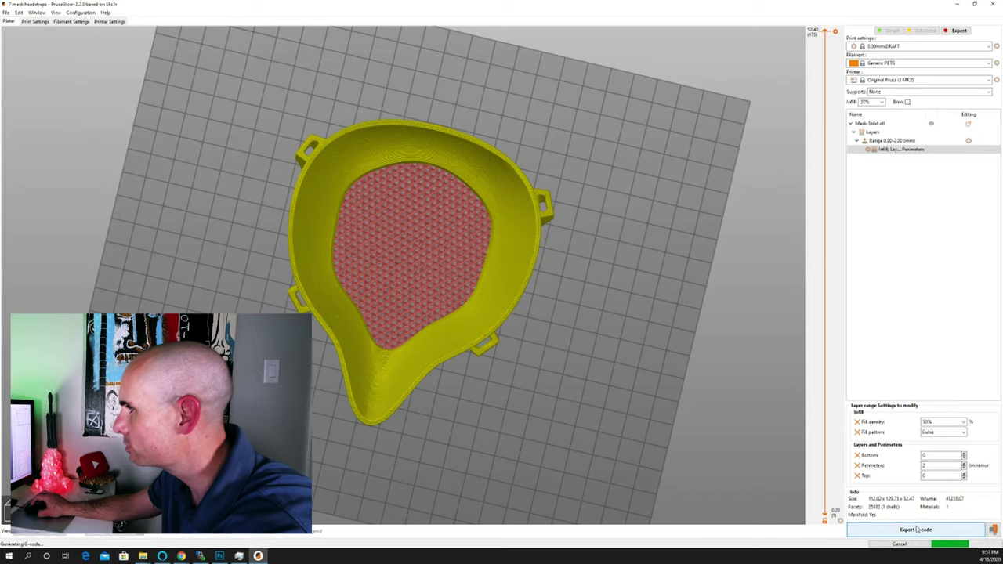
{"action": "left_click_drag", "start_coordinate": [754, 298], "coordinate": [580, 363]}
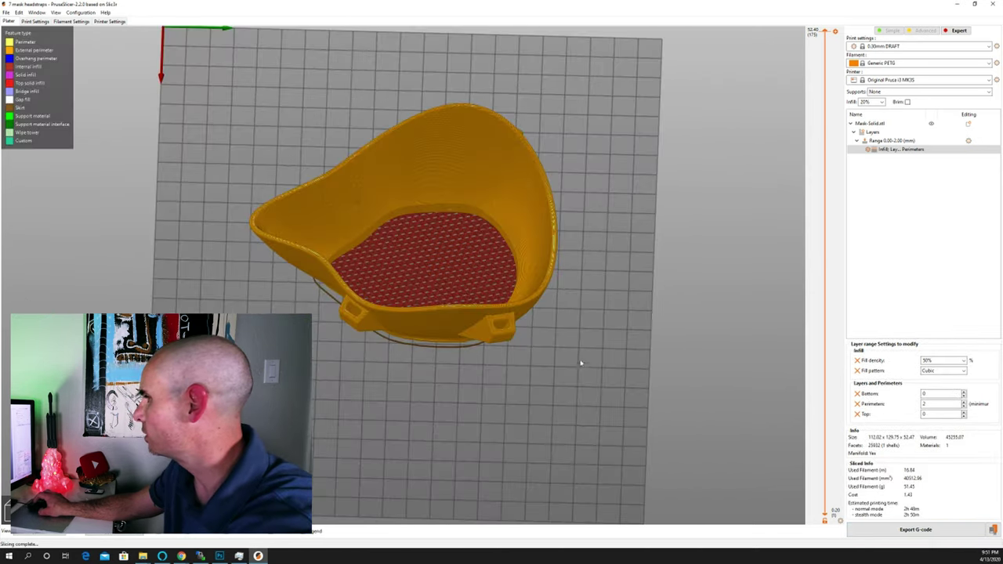
Set the height range's fill pattern to Honeycomb.
{"action": "left_click", "coordinate": [964, 371]}
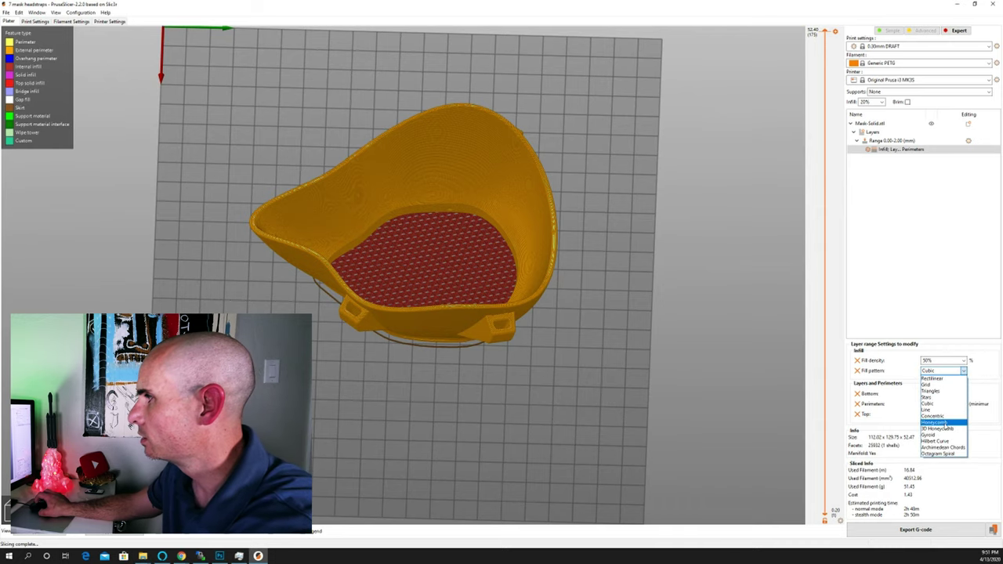
{"action": "left_click", "coordinate": [940, 422]}
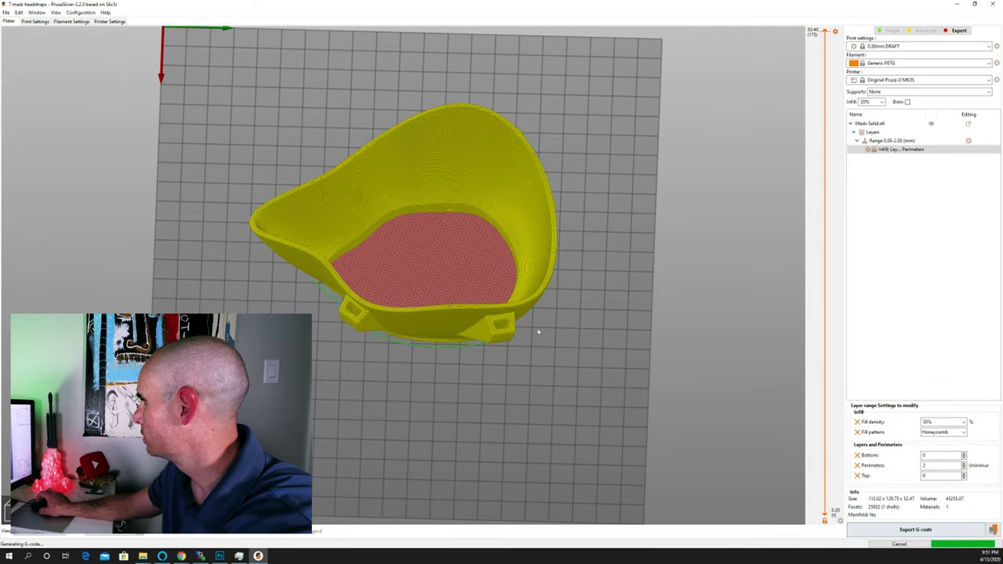
Try the Hilbert Curve fill pattern for the height range, slice the mask and check the mesh from its underside.
{"action": "left_click_drag", "start_coordinate": [538, 332], "coordinate": [592, 330]}
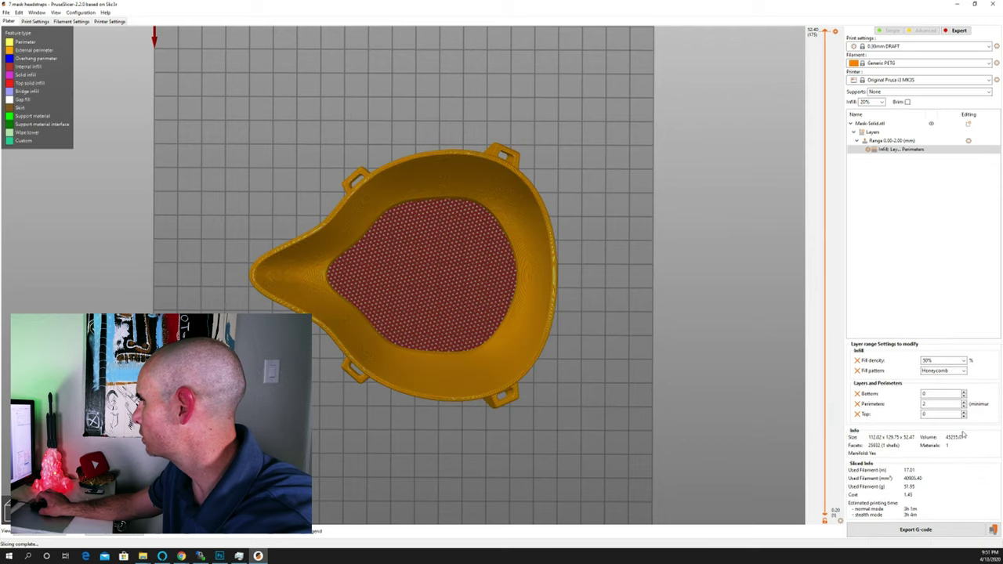
{"action": "left_click", "coordinate": [963, 373]}
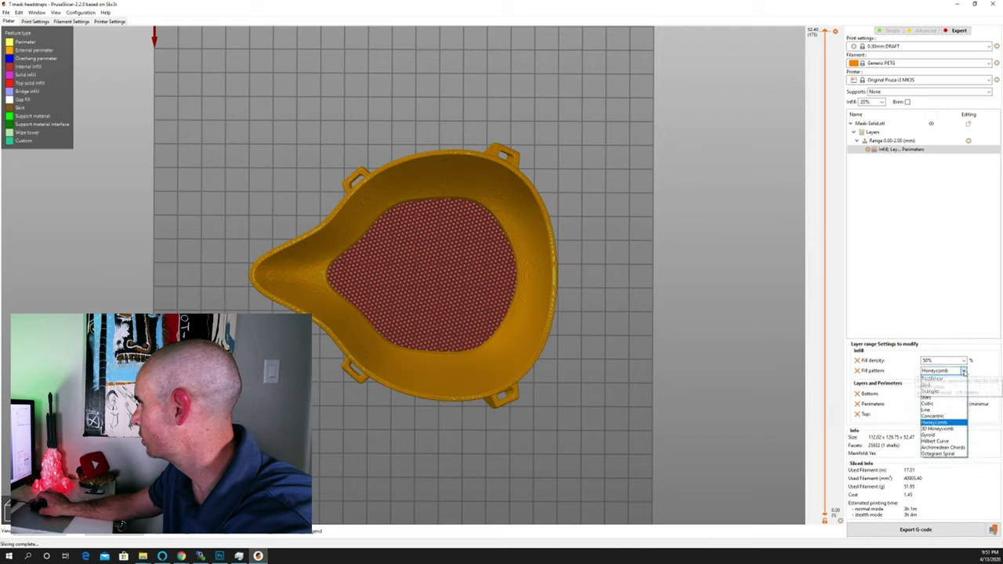
{"action": "left_click", "coordinate": [940, 442]}
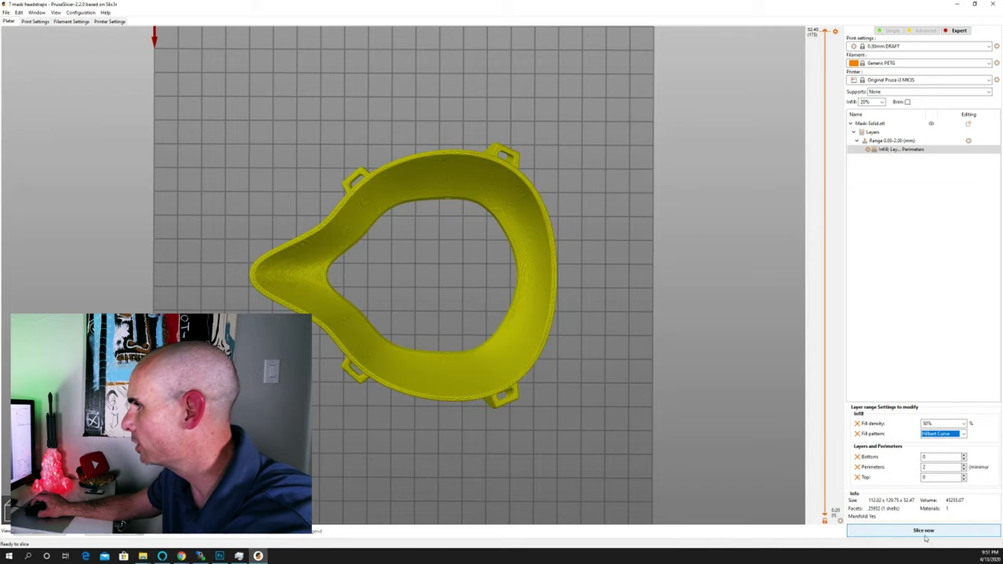
{"action": "left_click_drag", "start_coordinate": [613, 399], "coordinate": [480, 241]}
{"action": "scroll", "coordinate": [600, 384], "scroll_direction": "up", "scroll_amount": 6}
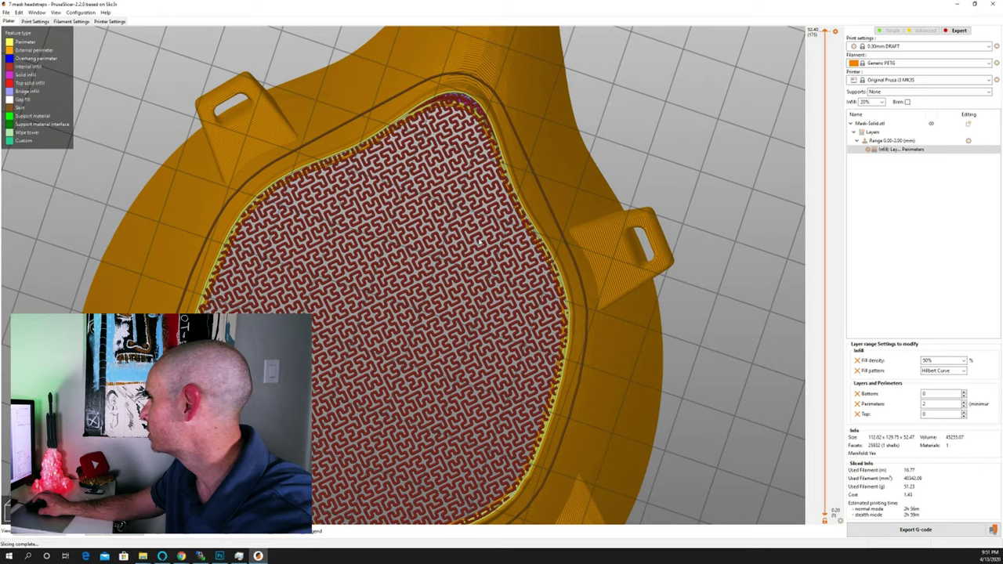
Set the height range's fill pattern to Triangles with 25% fill density, slice the mask and check the mesh.
{"action": "left_click", "coordinate": [966, 371]}
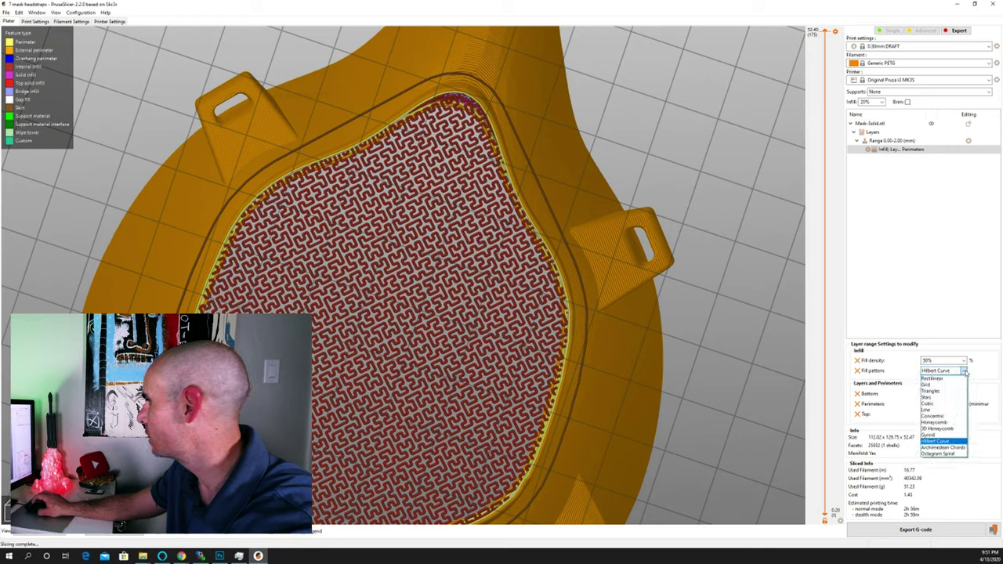
{"action": "left_click", "coordinate": [932, 391]}
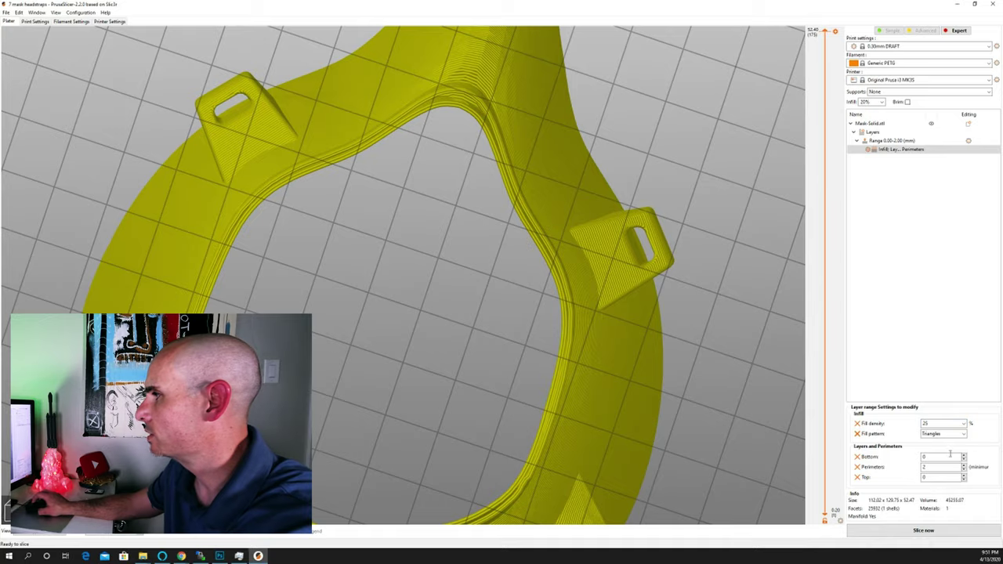
{"action": "left_click", "coordinate": [529, 272]}
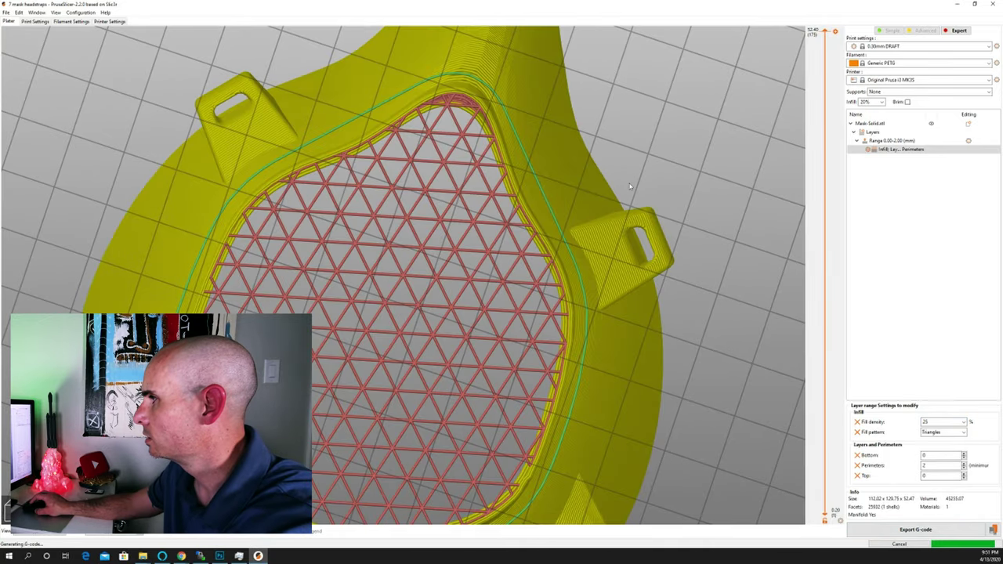
{"action": "left_click_drag", "start_coordinate": [629, 186], "coordinate": [435, 279]}
{"action": "left_click_drag", "start_coordinate": [504, 229], "coordinate": [647, 175]}
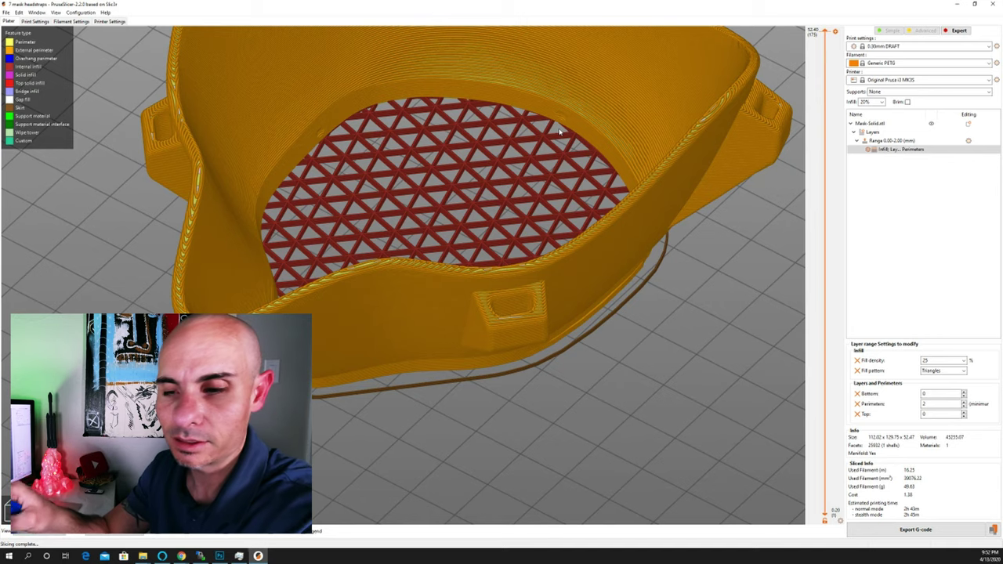
Lower the layer preview to 24.20 mm, partway up the mask, and add a color change at that height.
{"action": "left_click_drag", "start_coordinate": [559, 134], "coordinate": [654, 287]}
{"action": "scroll", "coordinate": [653, 287], "scroll_direction": "down", "scroll_amount": 3}
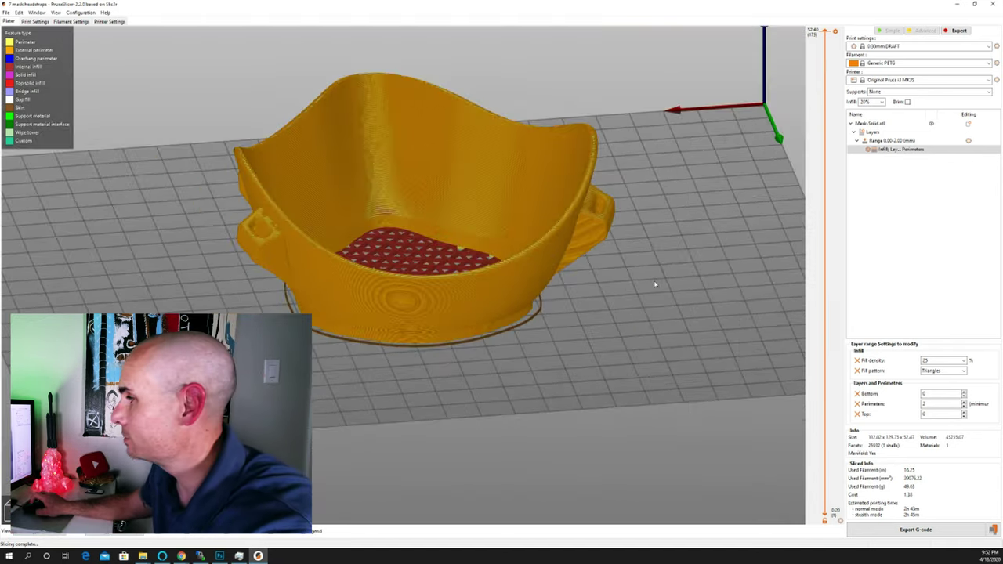
{"action": "left_click_drag", "start_coordinate": [654, 288], "coordinate": [554, 360]}
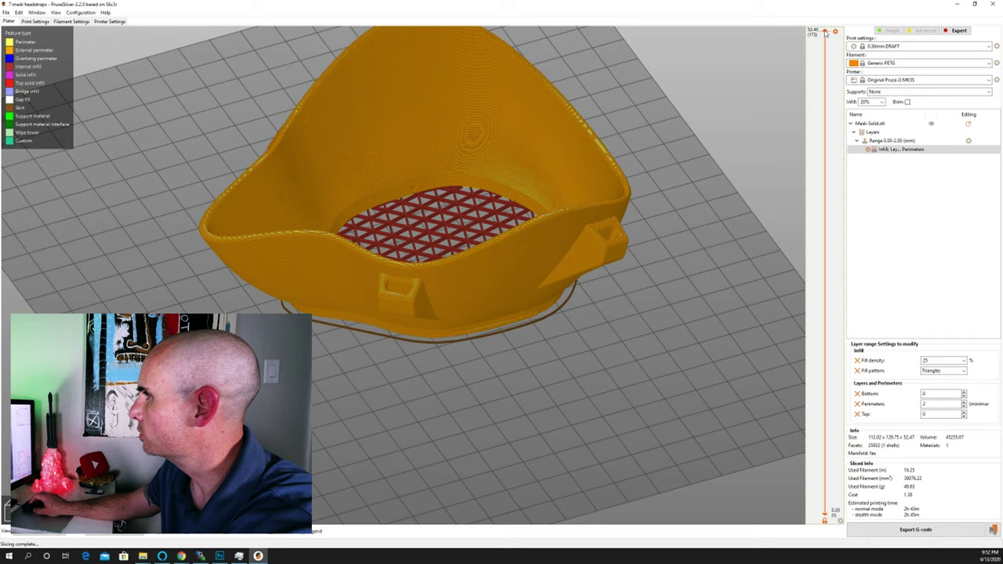
{"action": "left_click_drag", "start_coordinate": [825, 53], "coordinate": [459, 212]}
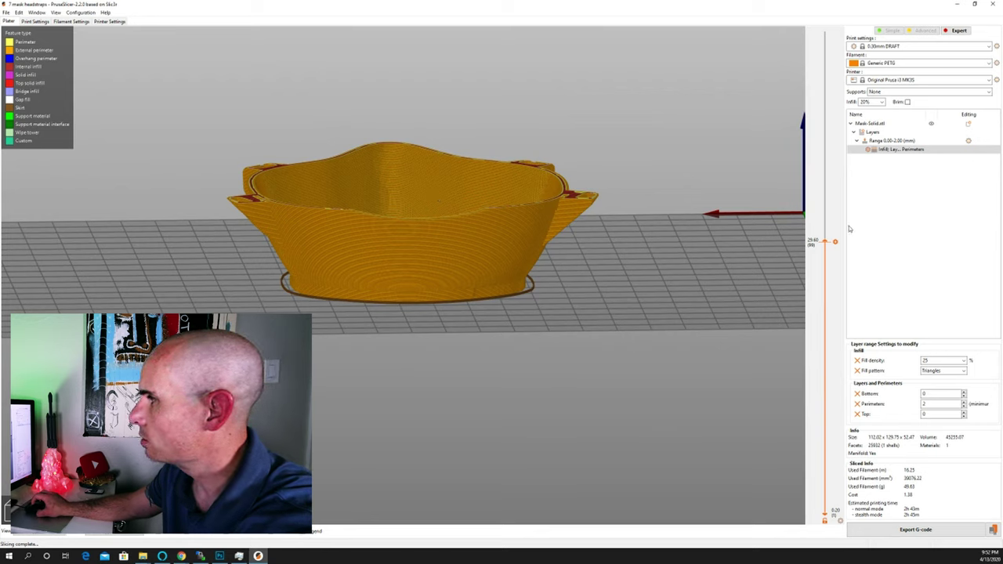
{"action": "left_click_drag", "start_coordinate": [826, 242], "coordinate": [822, 294]}
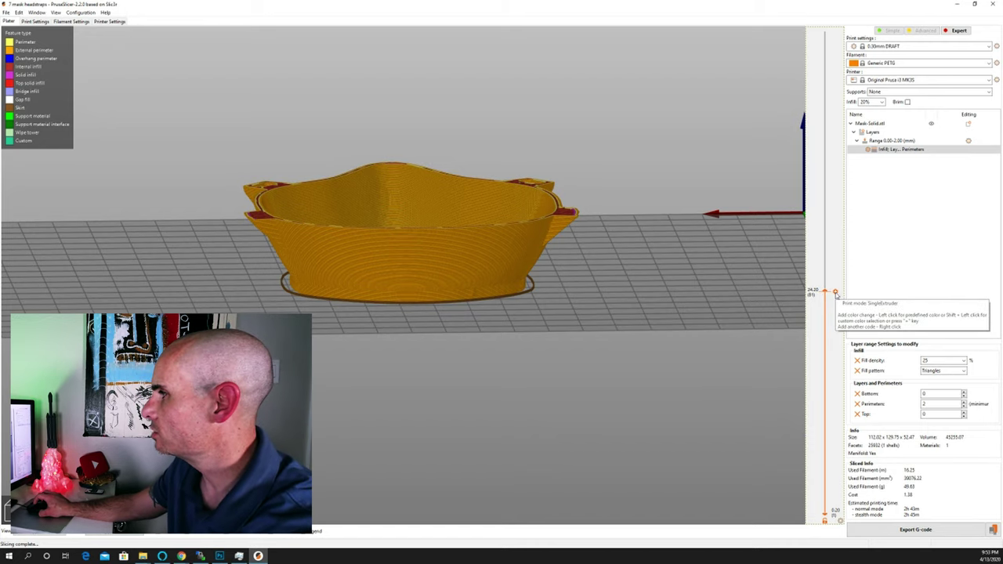
{"action": "left_click", "coordinate": [835, 293]}
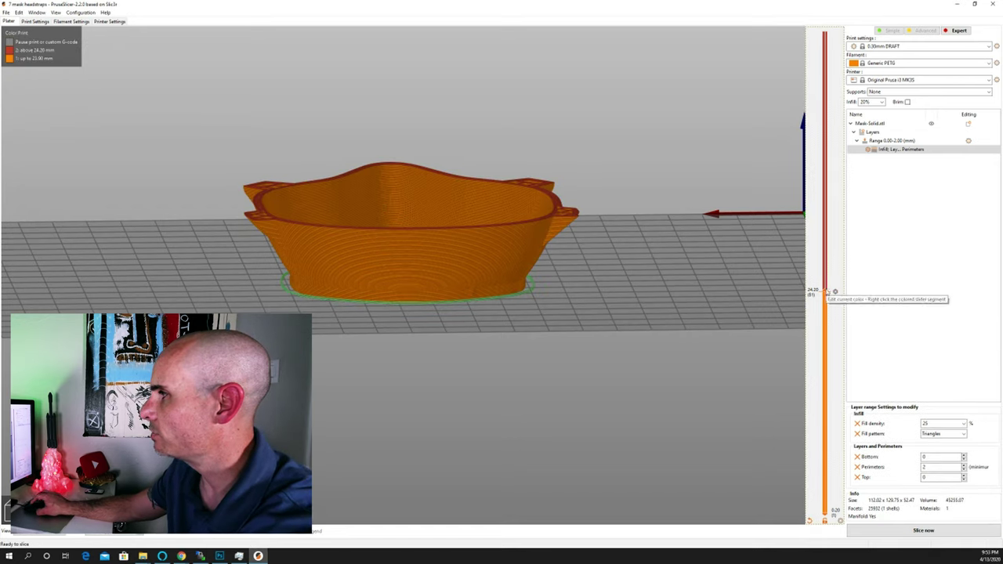
Inspect the color split on the full-height mask and limit the layer preview to 23.90 mm, just below the color change.
{"action": "left_click_drag", "start_coordinate": [832, 293], "coordinate": [845, 3]}
{"action": "left_click_drag", "start_coordinate": [647, 249], "coordinate": [554, 311]}
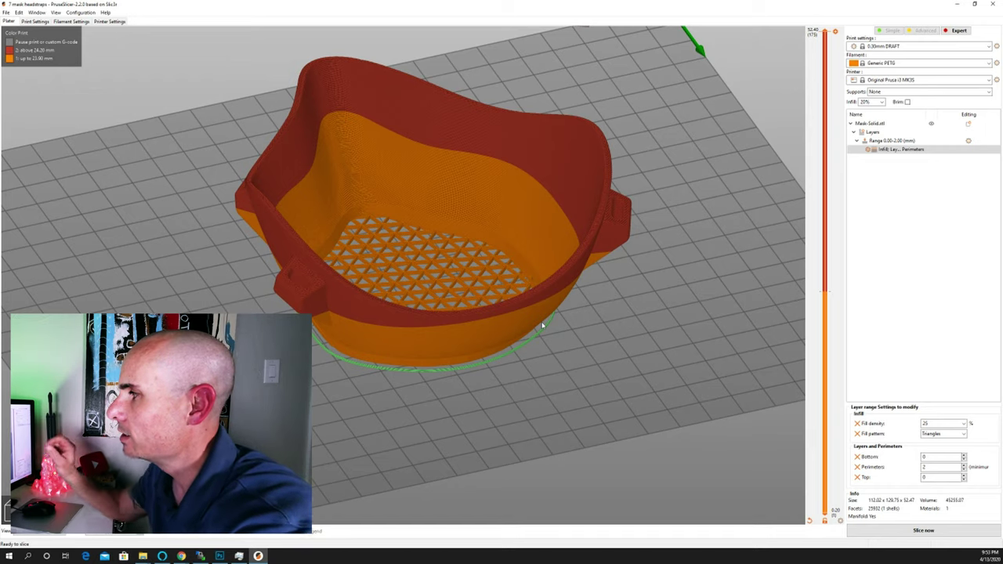
{"action": "left_click_drag", "start_coordinate": [660, 367], "coordinate": [633, 354]}
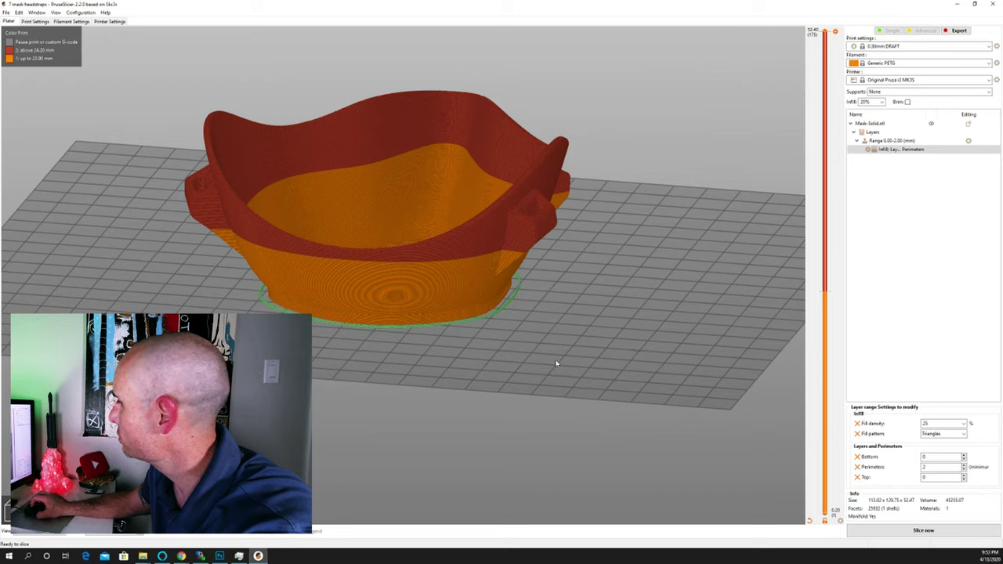
{"action": "left_click_drag", "start_coordinate": [825, 33], "coordinate": [809, 297]}
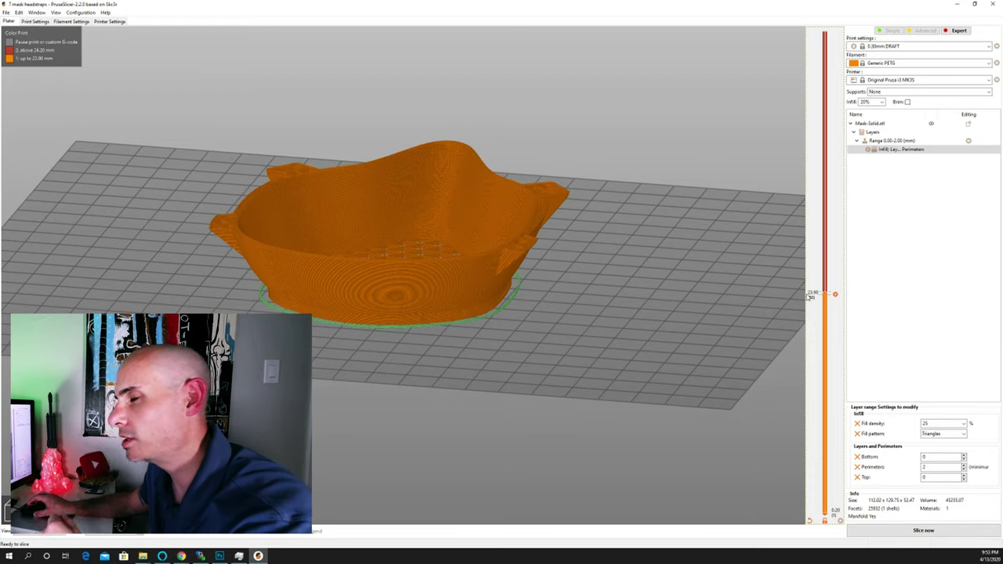